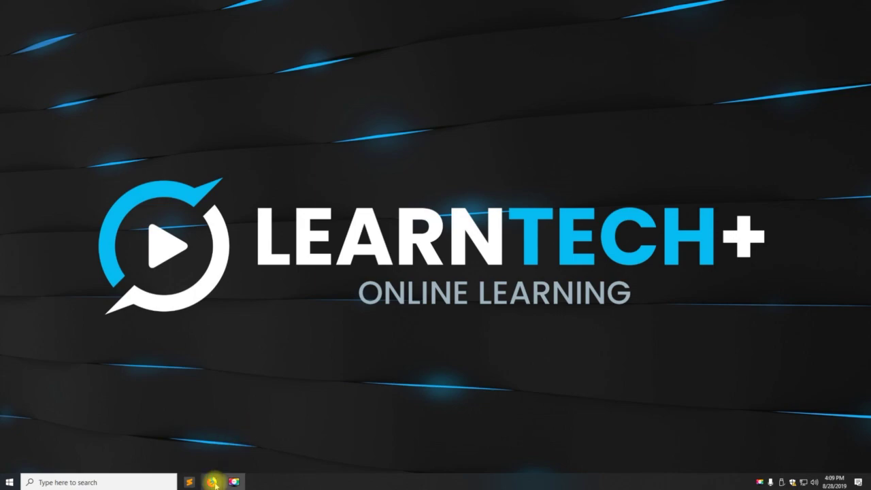
Launch Firefox from the taskbar to its New Tab page.
{"action": "left_click", "coordinate": [212, 482]}
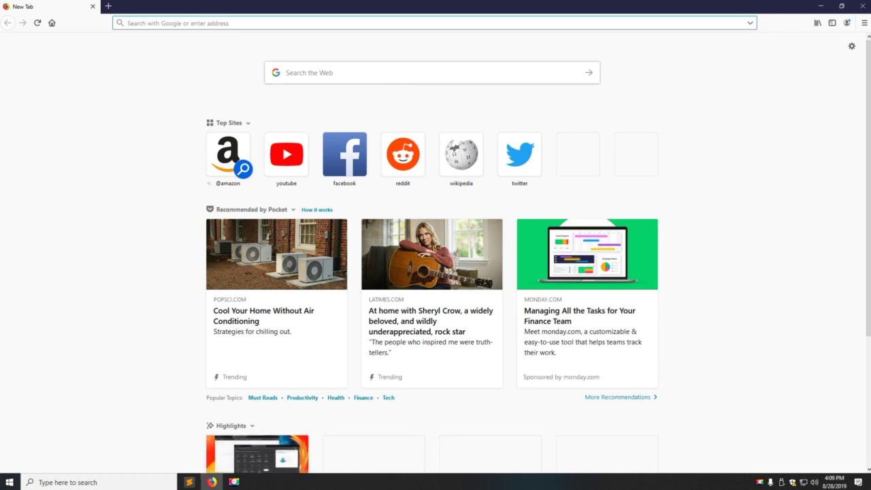
Switch Firefox to the Dark theme in Customize, then exit customization back to New Tab.
{"action": "left_click", "coordinate": [864, 24]}
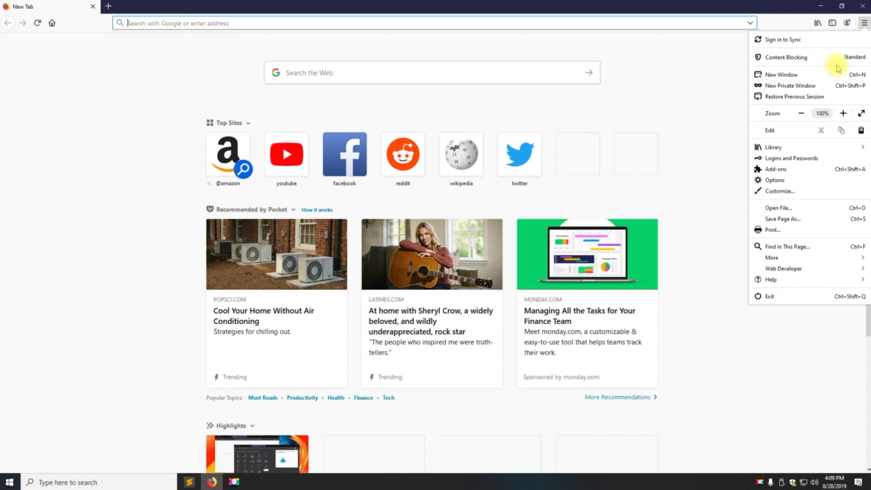
{"action": "left_click", "coordinate": [779, 191]}
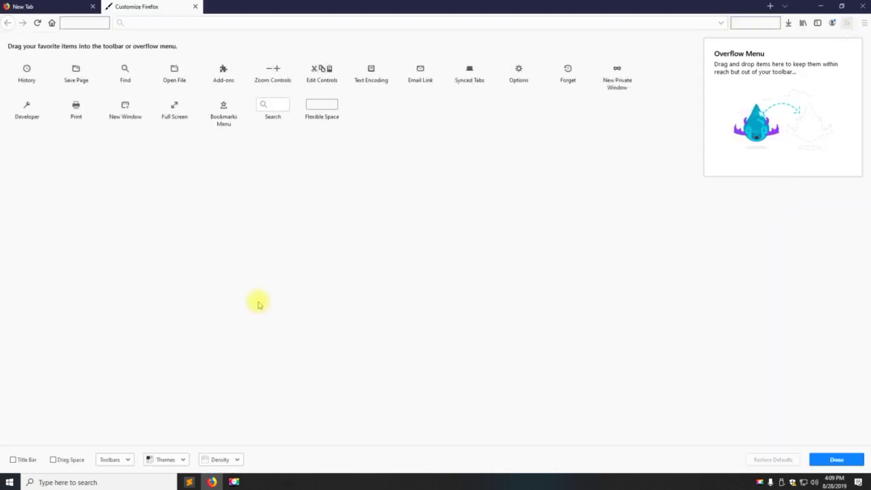
{"action": "left_click", "coordinate": [167, 462]}
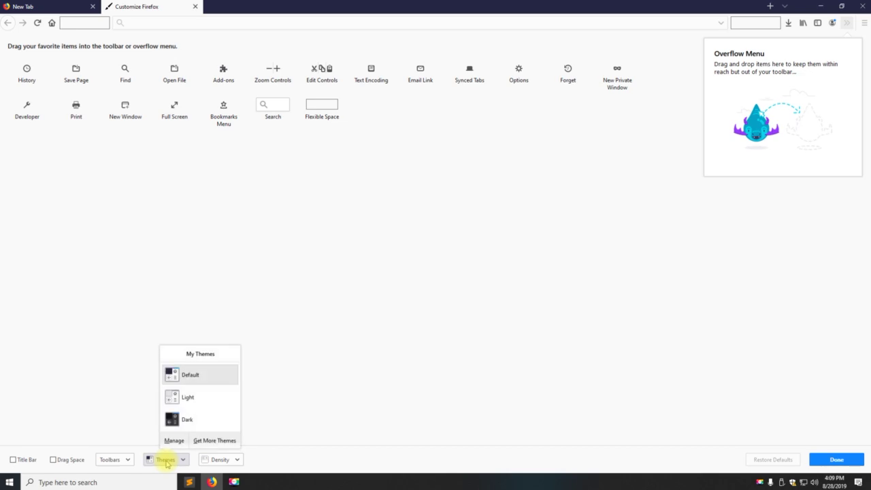
{"action": "left_click", "coordinate": [183, 420]}
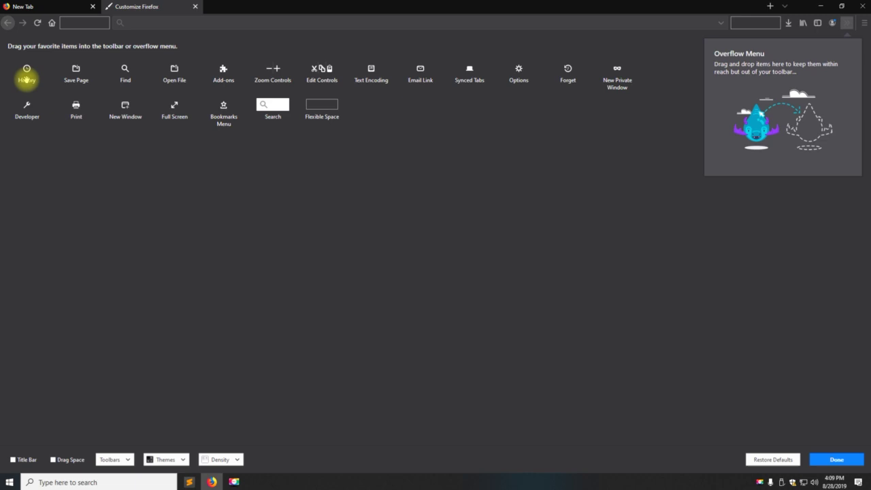
{"action": "mouse_move", "coordinate": [26, 80]}
{"action": "left_mouse_down"}
{"action": "mouse_move", "coordinate": [44, 83]}
{"action": "mouse_move", "coordinate": [38, 79]}
{"action": "left_mouse_up"}
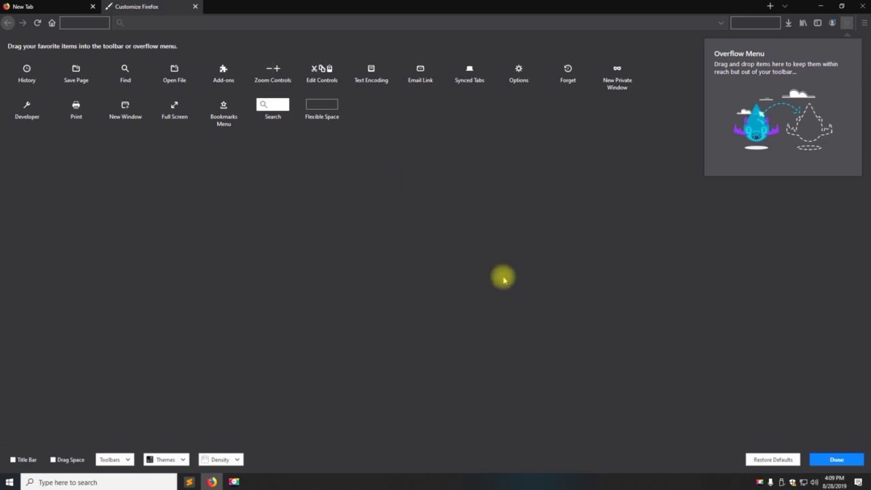
{"action": "left_click", "coordinate": [832, 460]}
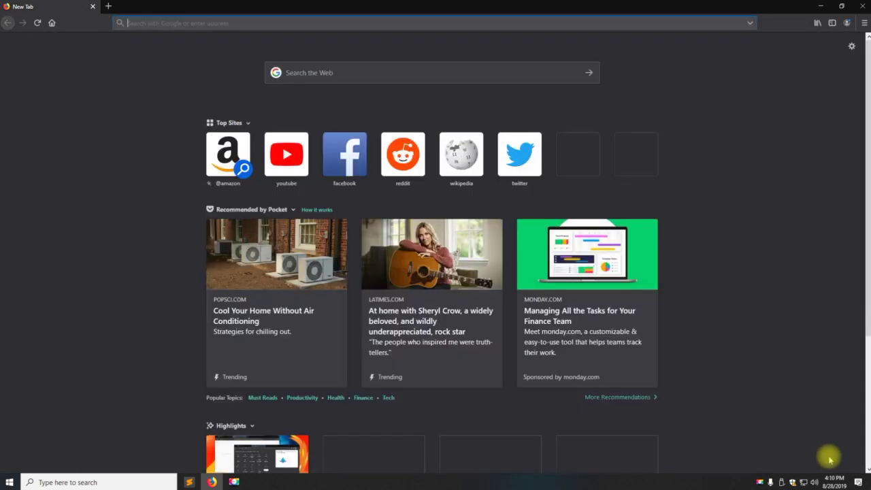
Inspect the New Tab page, expanding outer-wrapper, main and non-collapsible-section nodes.
{"action": "right_click", "coordinate": [99, 98]}
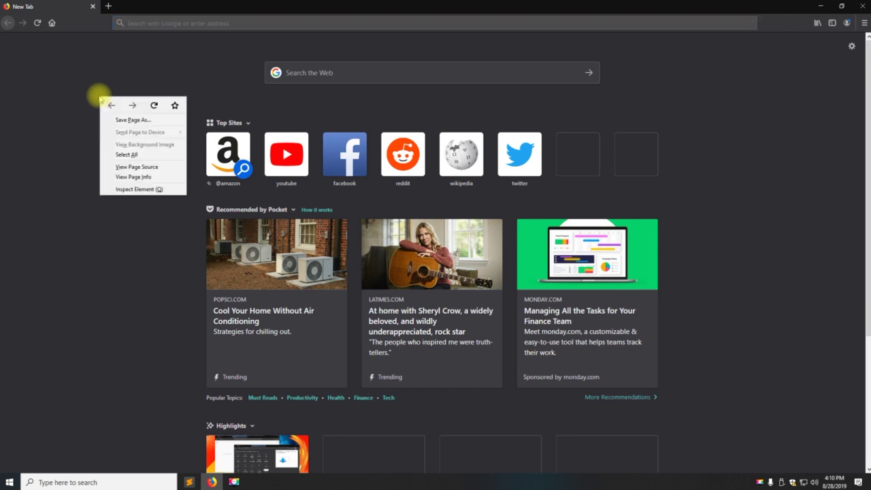
{"action": "left_click", "coordinate": [141, 189]}
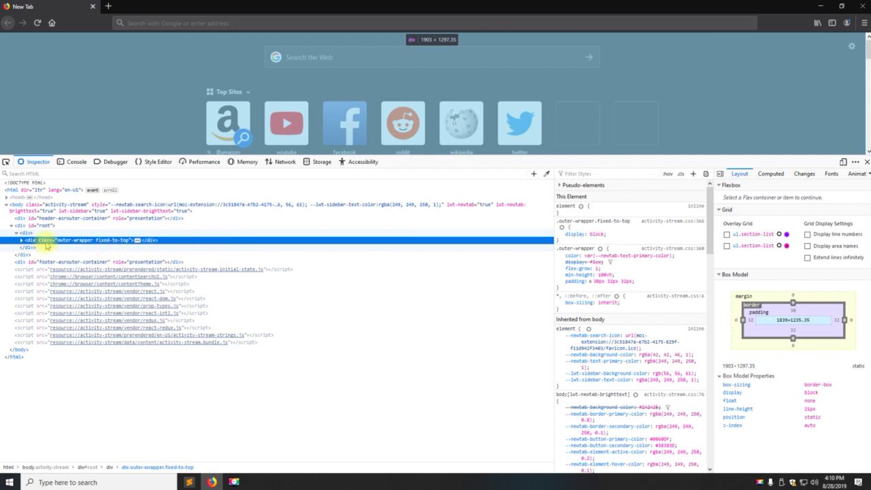
{"action": "left_click", "coordinate": [21, 241]}
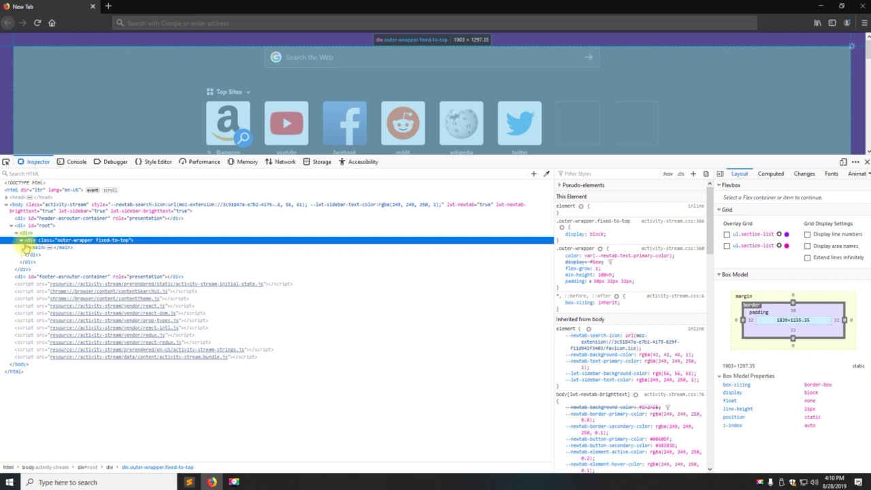
{"action": "left_click", "coordinate": [26, 248]}
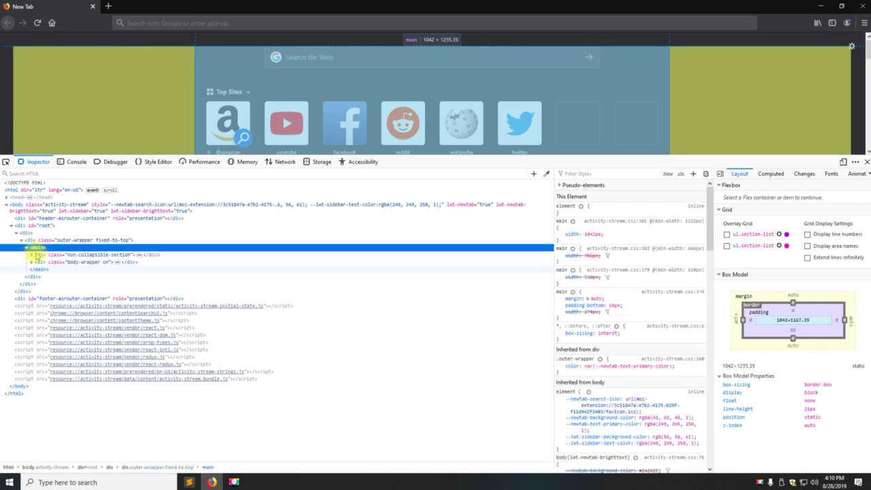
{"action": "left_click", "coordinate": [32, 256]}
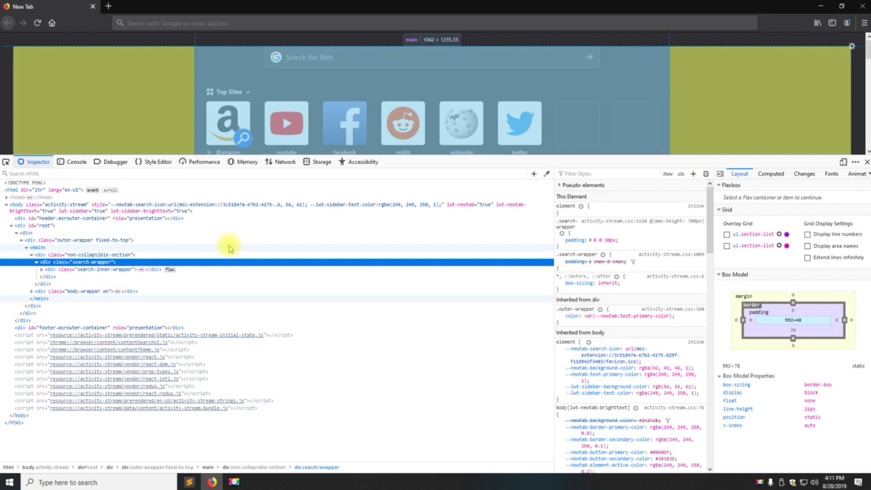
Close DevTools and view the New Tab page's source, then return to the tab.
{"action": "left_click", "coordinate": [866, 162]}
{"action": "right_click", "coordinate": [90, 97]}
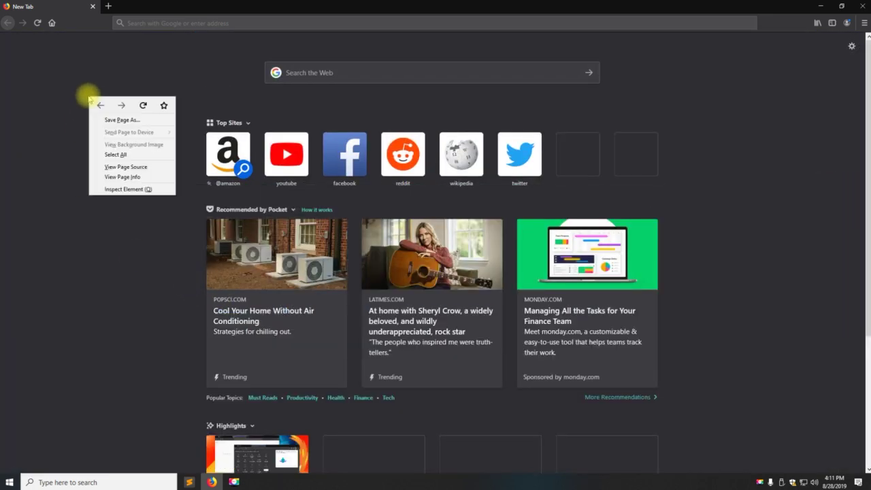
{"action": "left_click", "coordinate": [118, 168]}
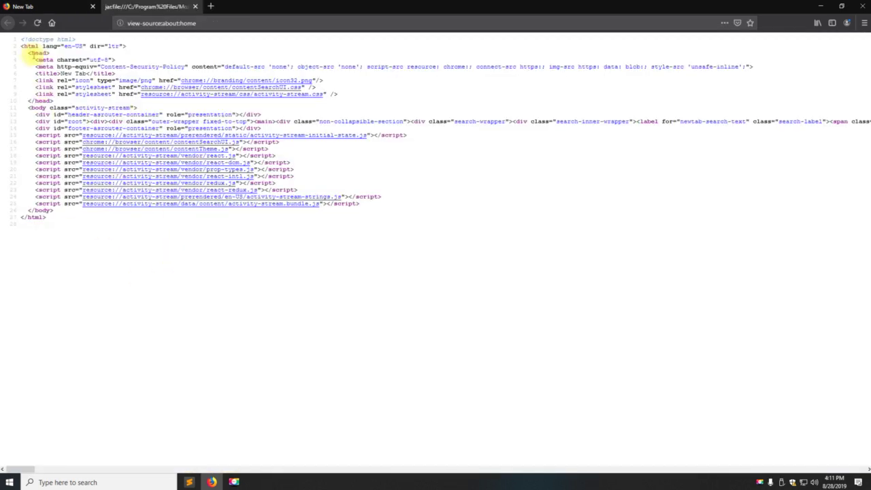
{"action": "left_click_drag", "start_coordinate": [22, 39], "coordinate": [171, 247]}
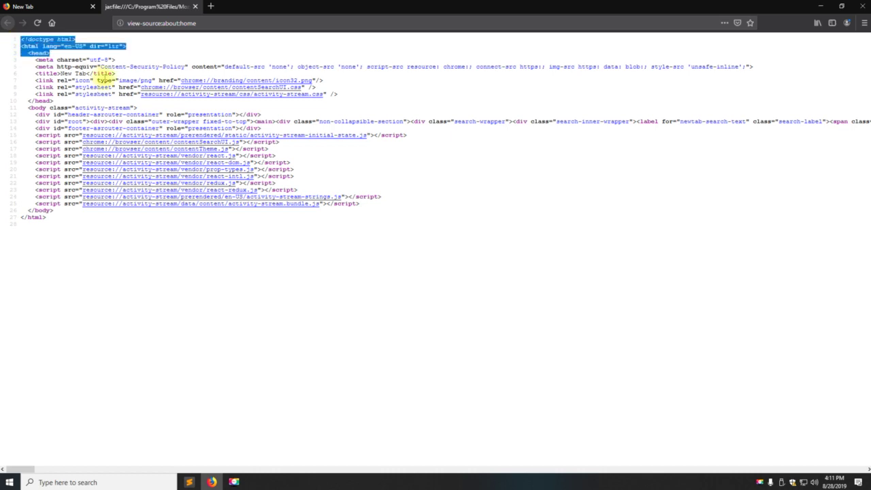
{"action": "left_click", "coordinate": [175, 259]}
{"action": "left_click", "coordinate": [35, 8]}
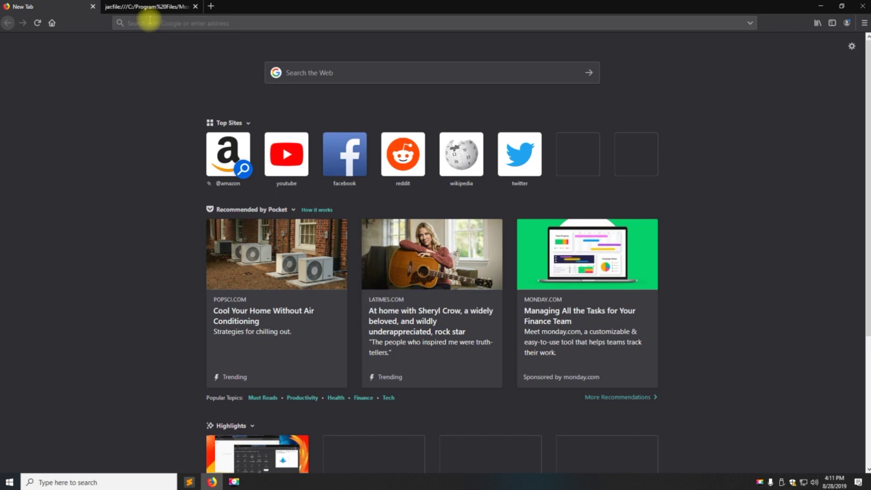
Load google.com and view its page source.
{"action": "left_click", "coordinate": [145, 24]}
{"action": "type", "text": "google.com/"}
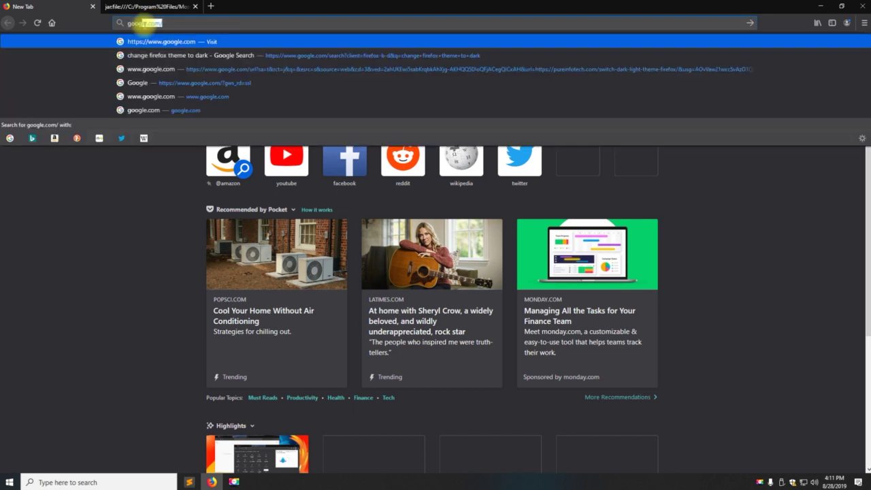
{"action": "key", "text": "Return"}
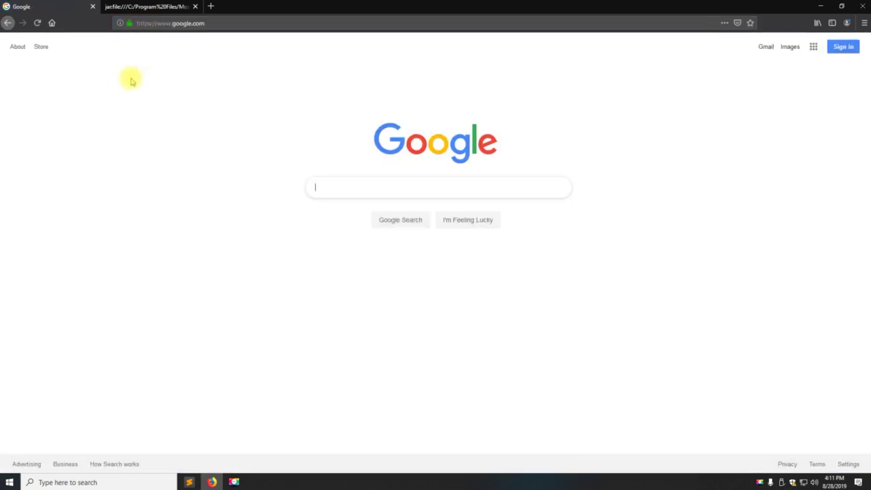
{"action": "right_click", "coordinate": [130, 80]}
{"action": "left_click", "coordinate": [170, 161]}
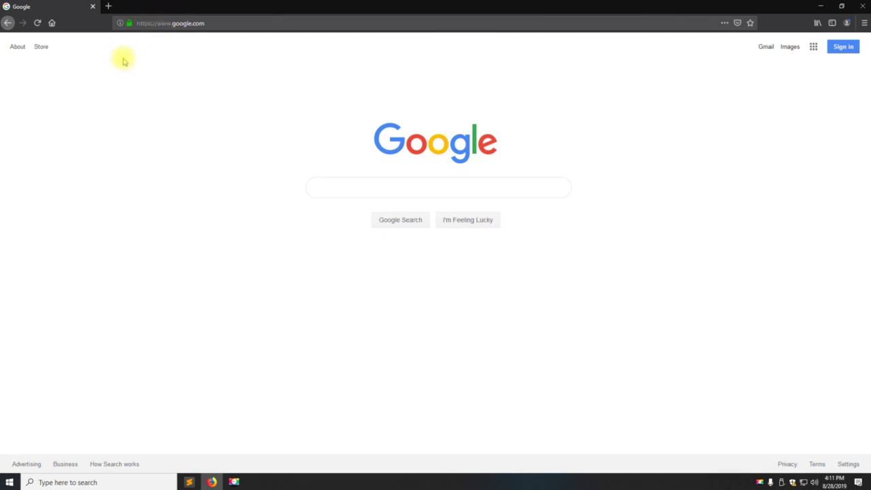
Inspect google.com, expanding the gstyle and viewport nodes, leaving head collapsed.
{"action": "right_click", "coordinate": [123, 61]}
{"action": "left_click", "coordinate": [172, 167]}
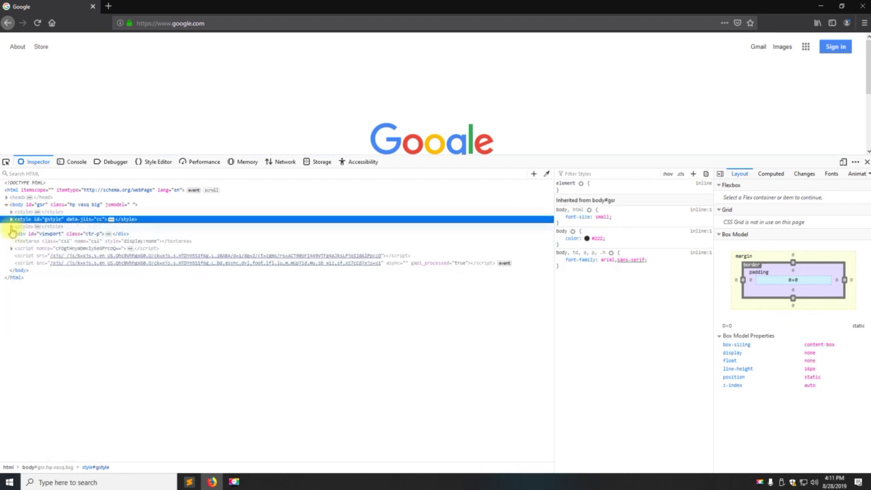
{"action": "left_click", "coordinate": [11, 219]}
{"action": "left_click", "coordinate": [10, 233]}
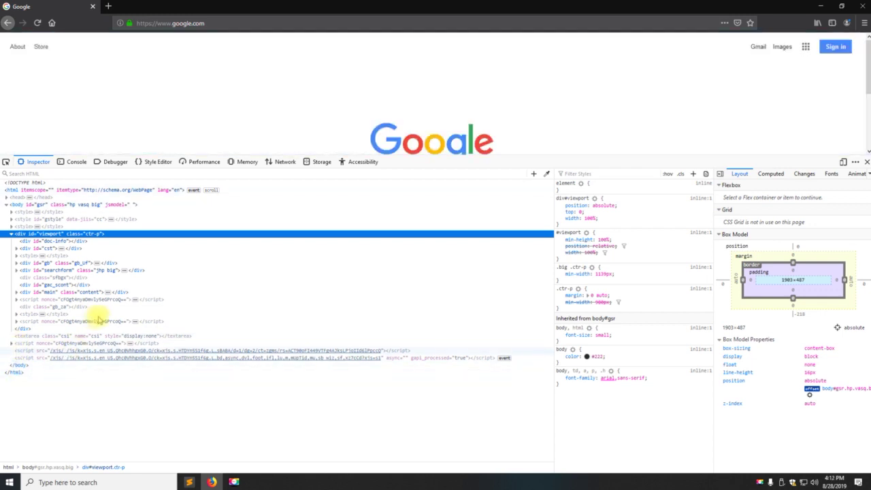
{"action": "left_click", "coordinate": [7, 198]}
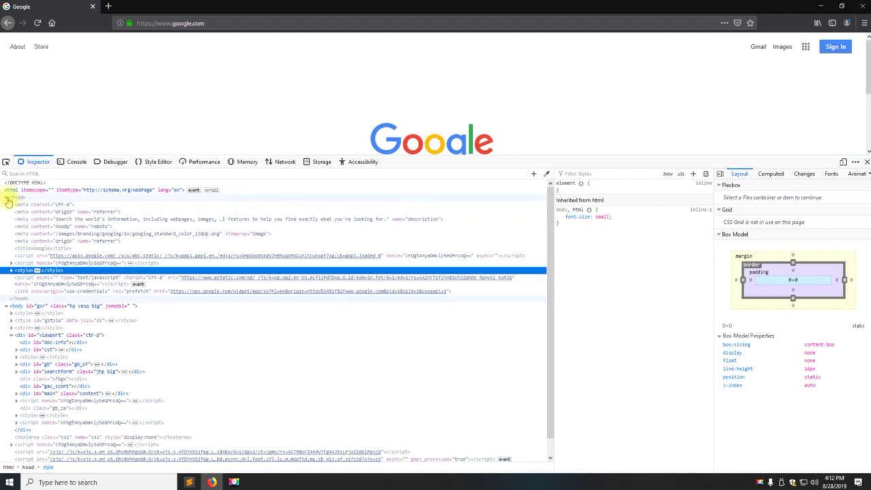
{"action": "left_click", "coordinate": [7, 198]}
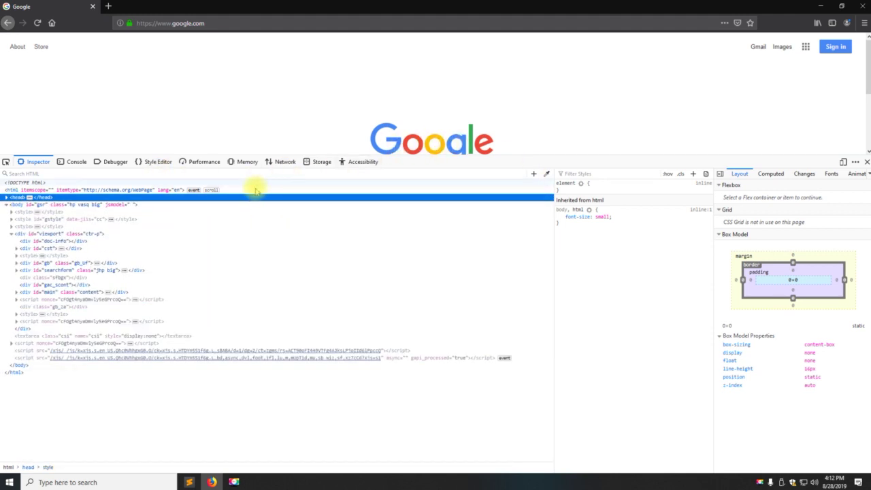